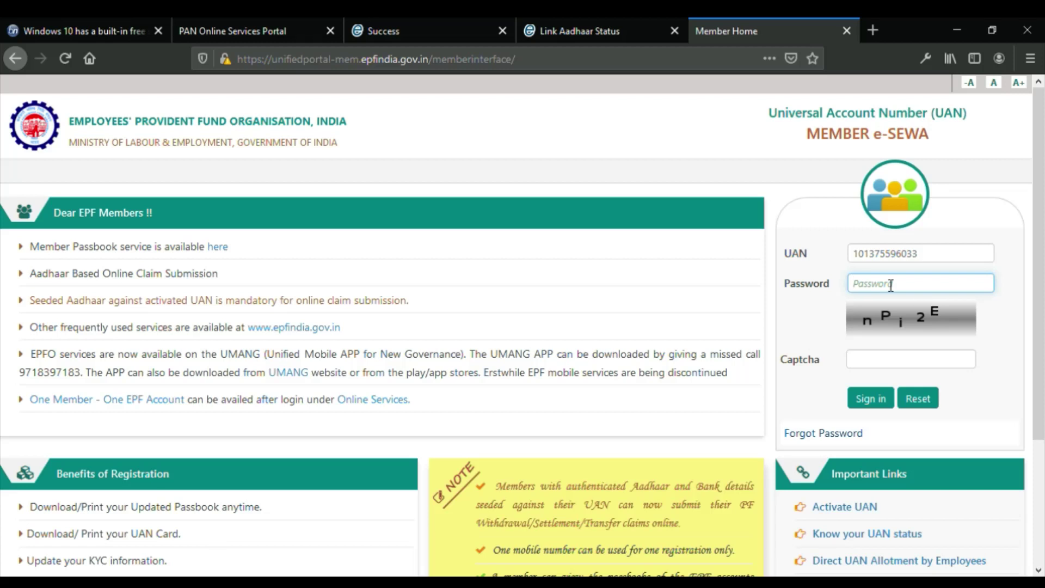
# Open the forgotten-password form and fill in the member's UAN copied from the sign-in form
pyautogui.click(862, 443)
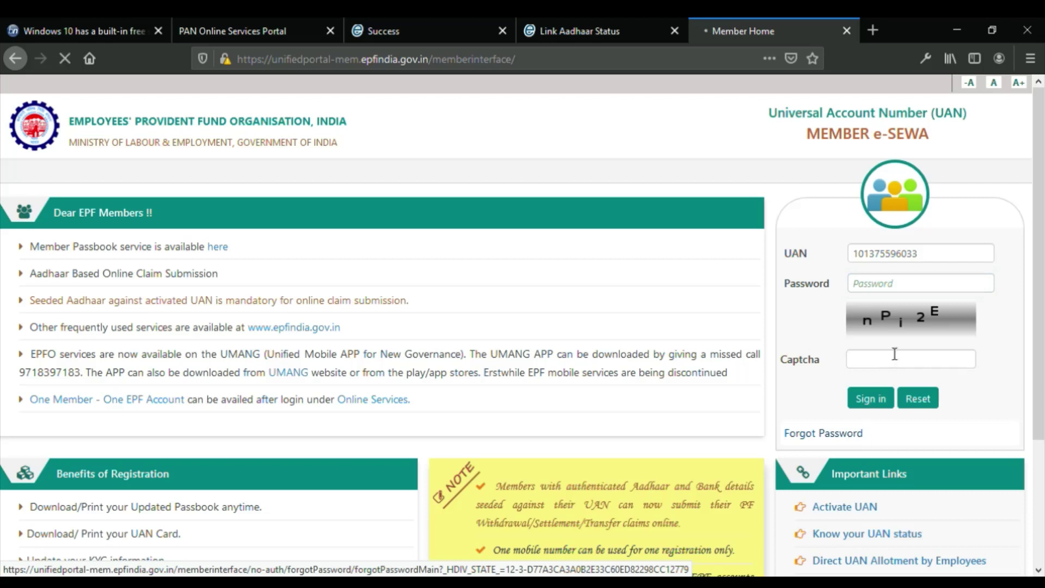
pyautogui.moveTo(925, 256); pyautogui.dragTo(809, 251)
pyautogui.hotkey('ctrl', 'c')
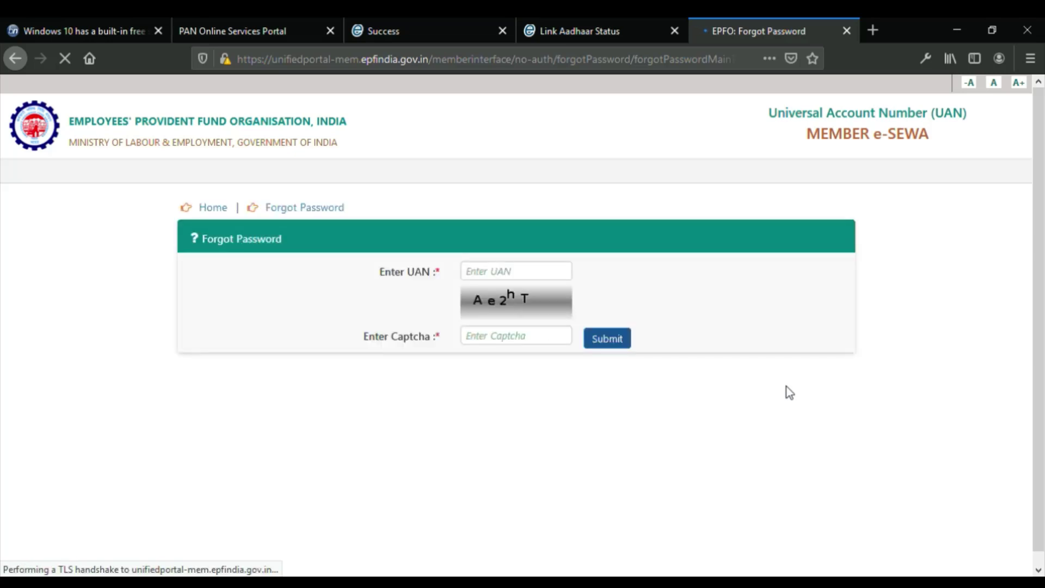
pyautogui.click(544, 276)
pyautogui.hotkey('ctrl', 'v')
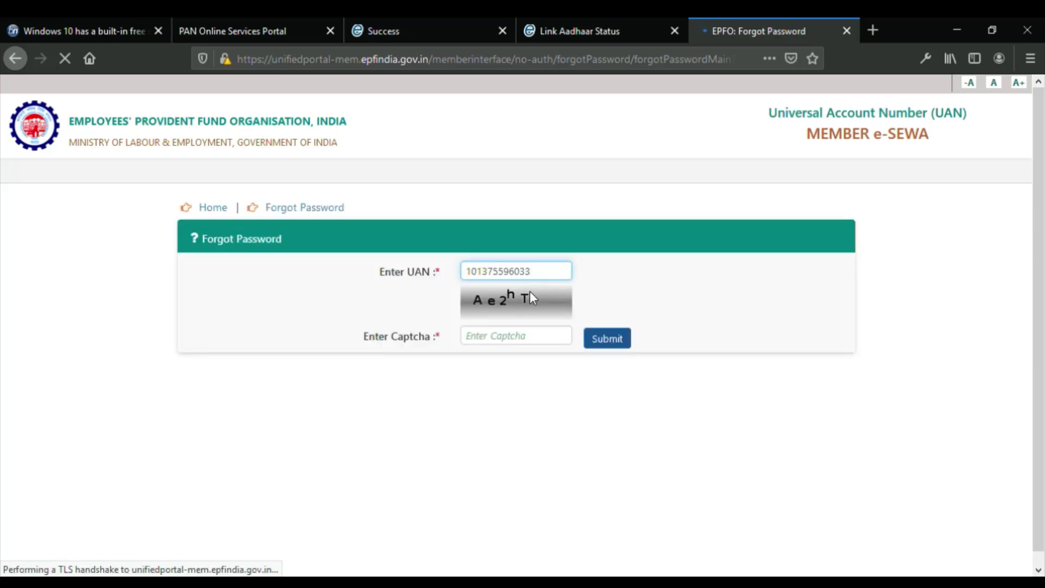
# Submit the UAN with the displayed captcha and agree to send an OTP to the registered mobile number
pyautogui.click(536, 349)
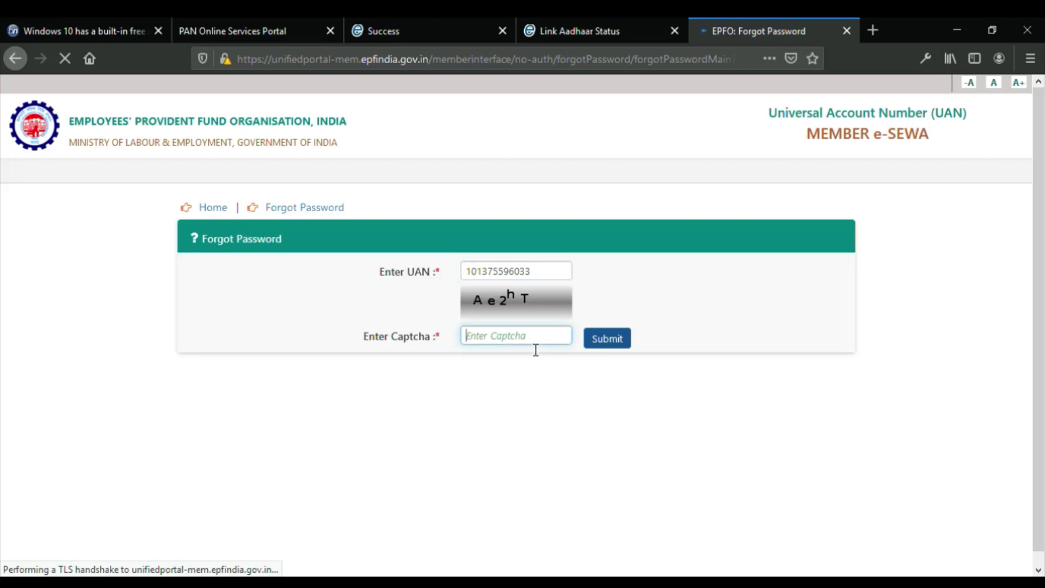
pyautogui.write('Ae2h')
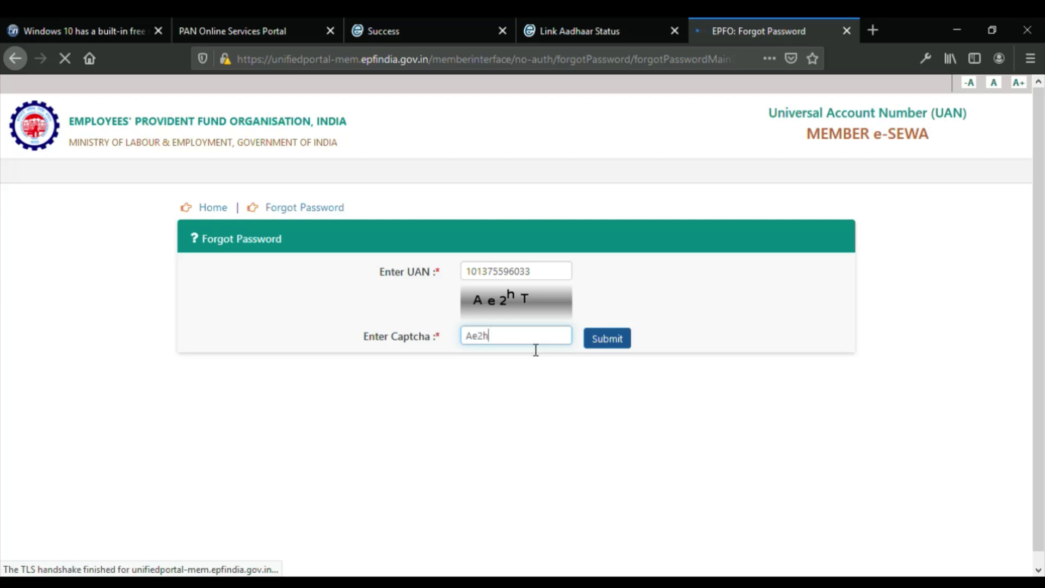
pyautogui.write('T')
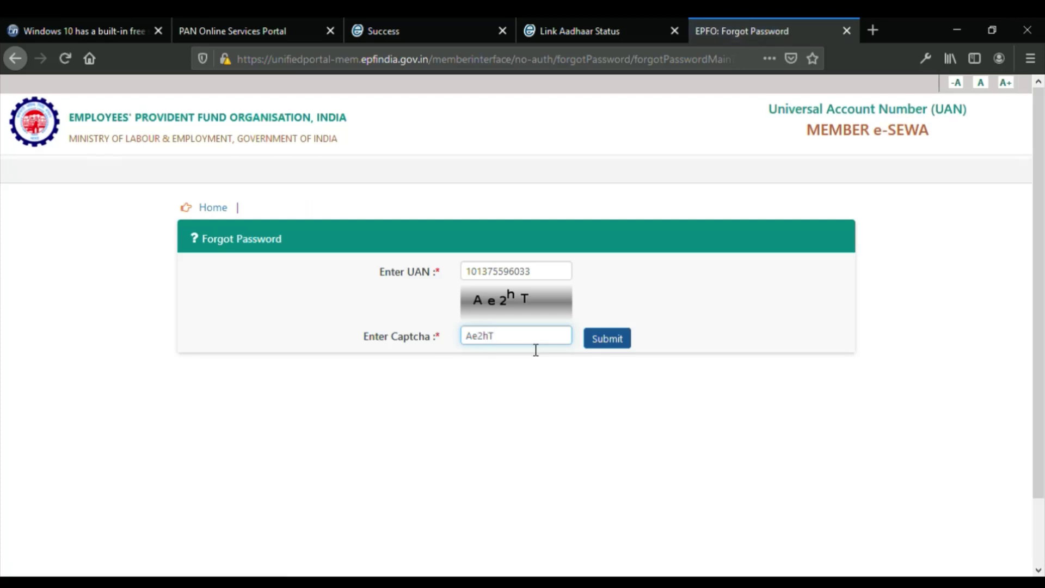
pyautogui.click(596, 340)
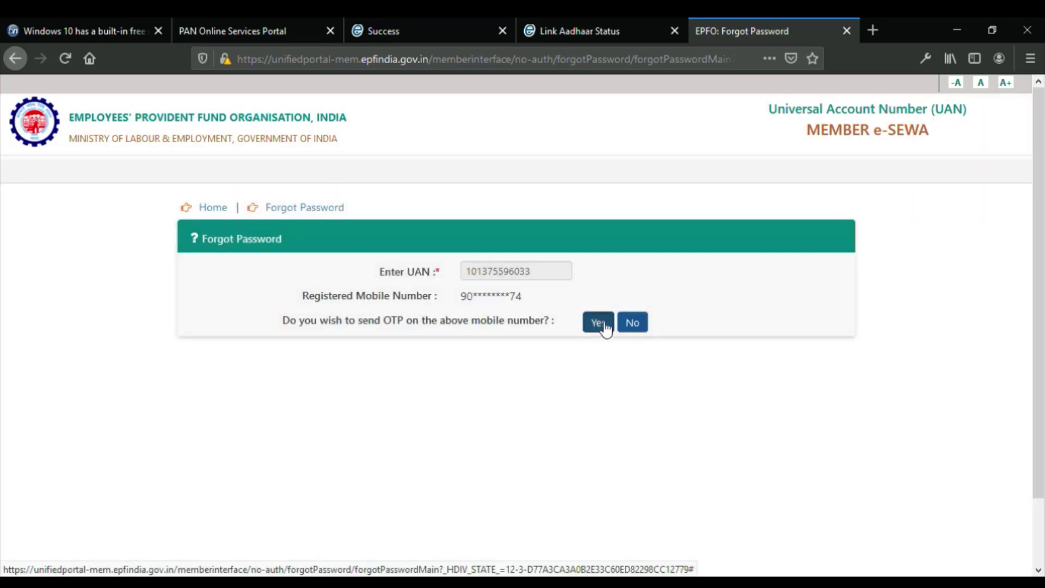
pyautogui.click(603, 326)
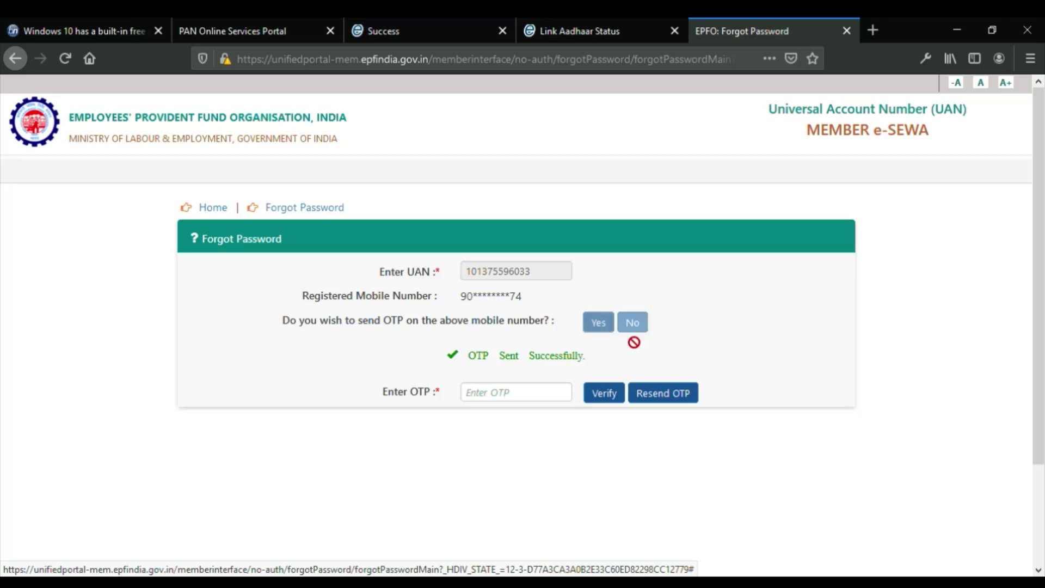
# Enter the OTP received on the registered mobile number and verify it
pyautogui.click(511, 392)
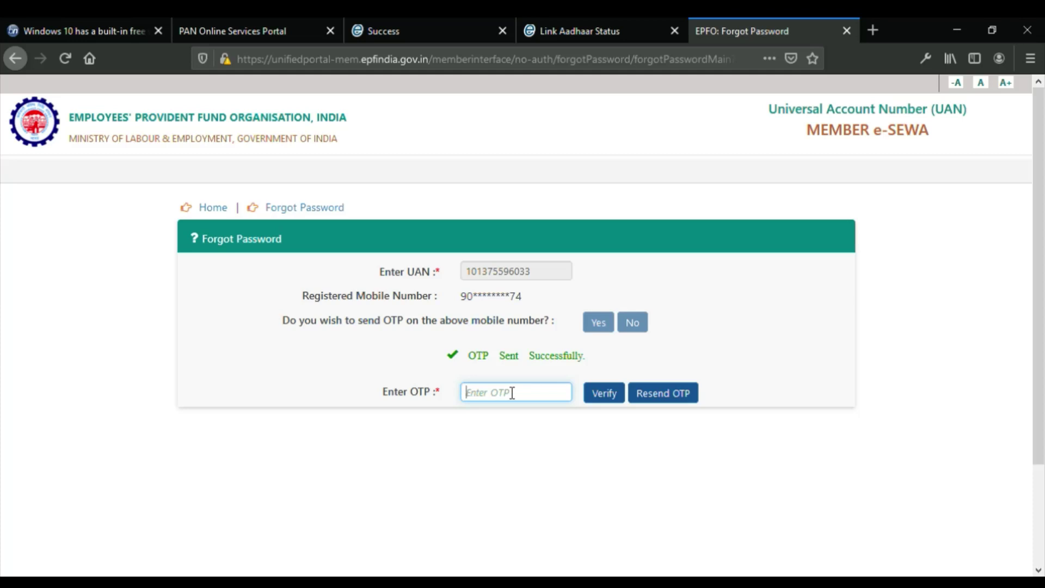
pyautogui.write('••••')
pyautogui.click(601, 405)
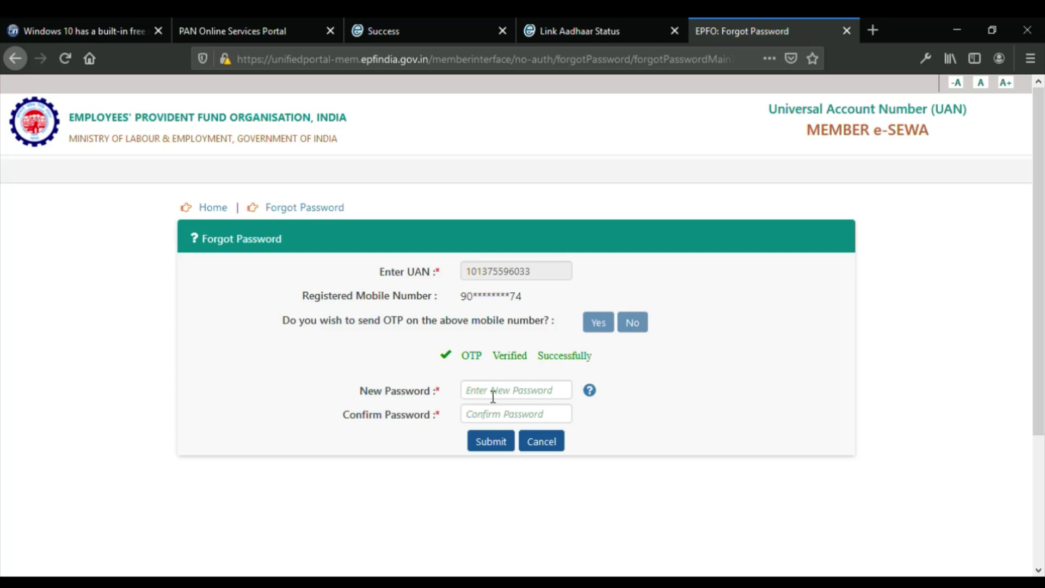
# Enter the new account password, repeat it as confirmation and submit the password change
pyautogui.click(492, 396)
pyautogui.write('***********')
pyautogui.click(501, 419)
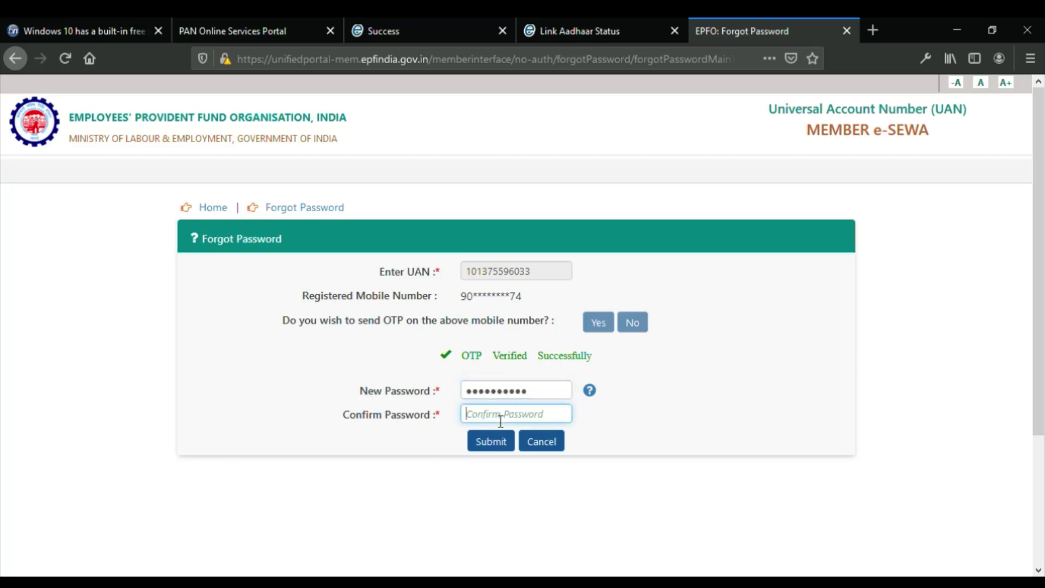
pyautogui.write('***********')
pyautogui.click(500, 444)
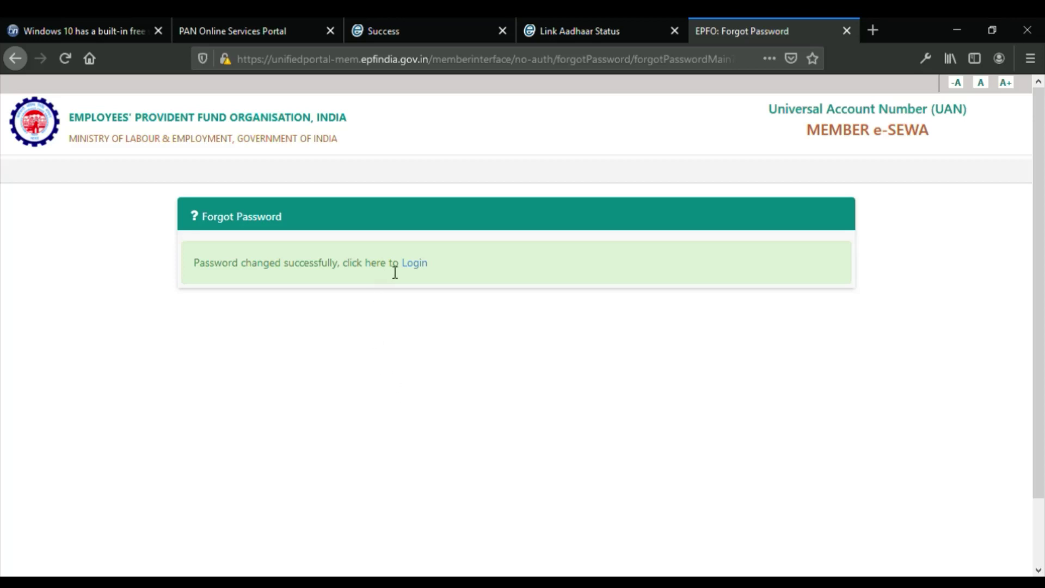
# Return to the member login page and fill in the UAN and the new account password
pyautogui.click(416, 263)
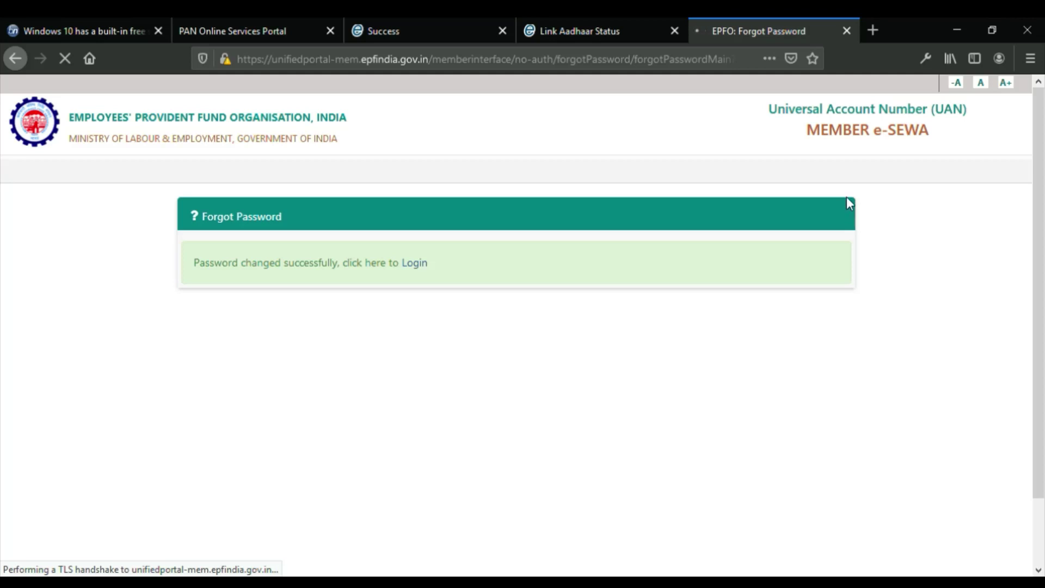
pyautogui.click(405, 263)
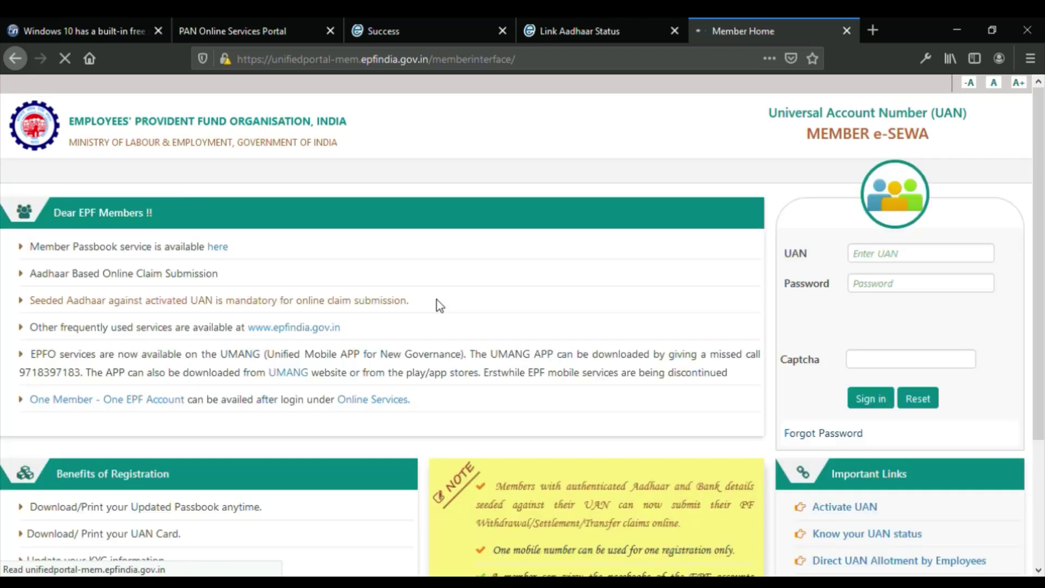
pyautogui.click(947, 257)
pyautogui.hotkey('ctrl', 'v')
pyautogui.click(916, 296)
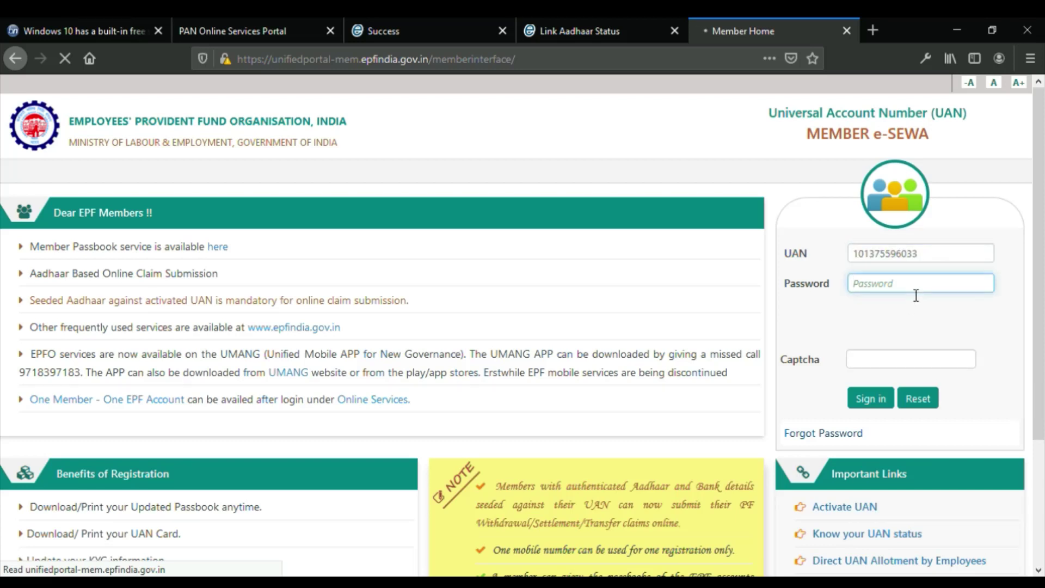
pyautogui.write('•••••••••••')
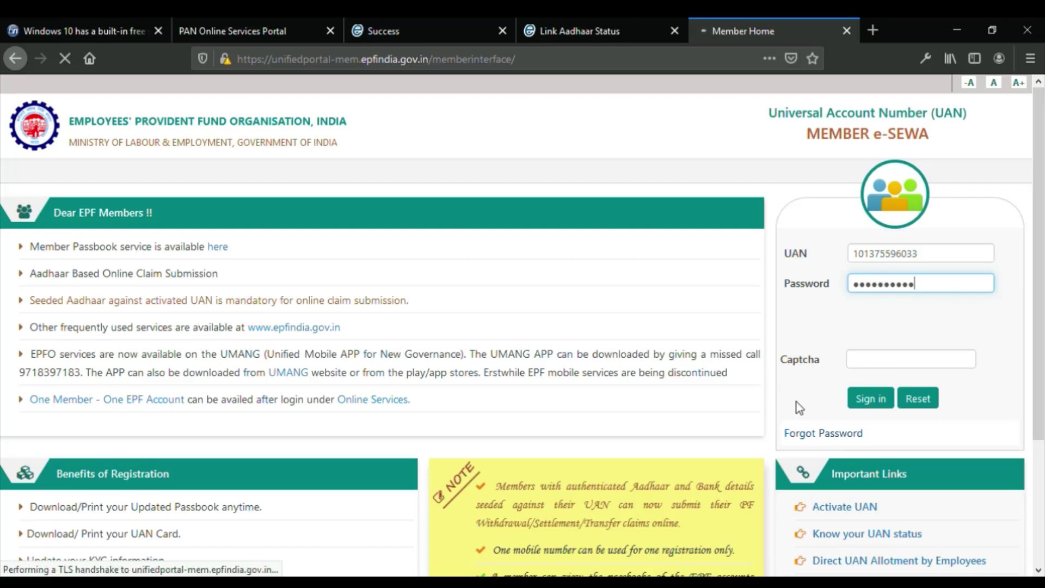
# Enter the displayed captcha in the login form and sign in to the member account
pyautogui.click(887, 322)
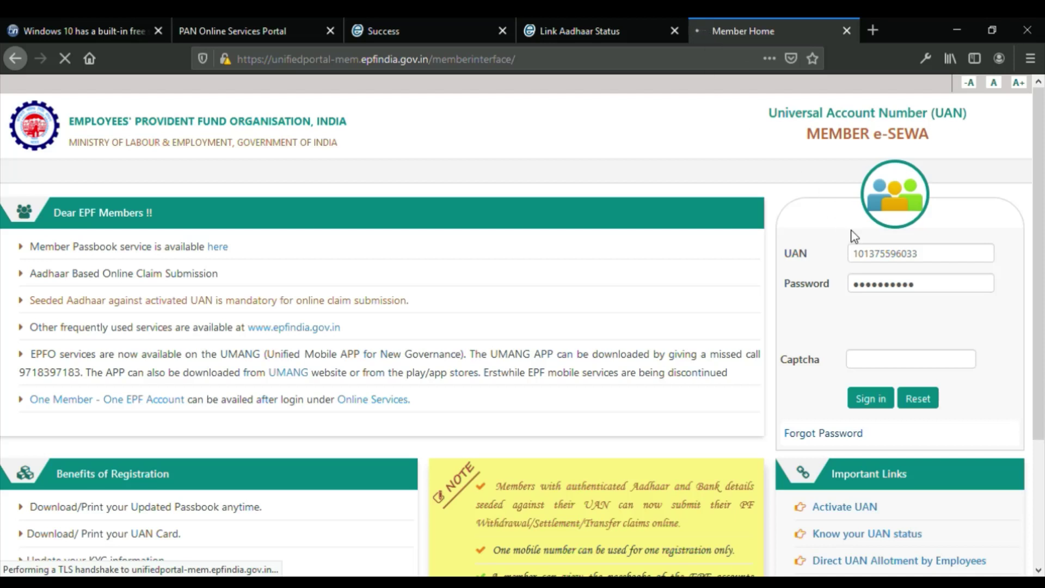
pyautogui.click(876, 359)
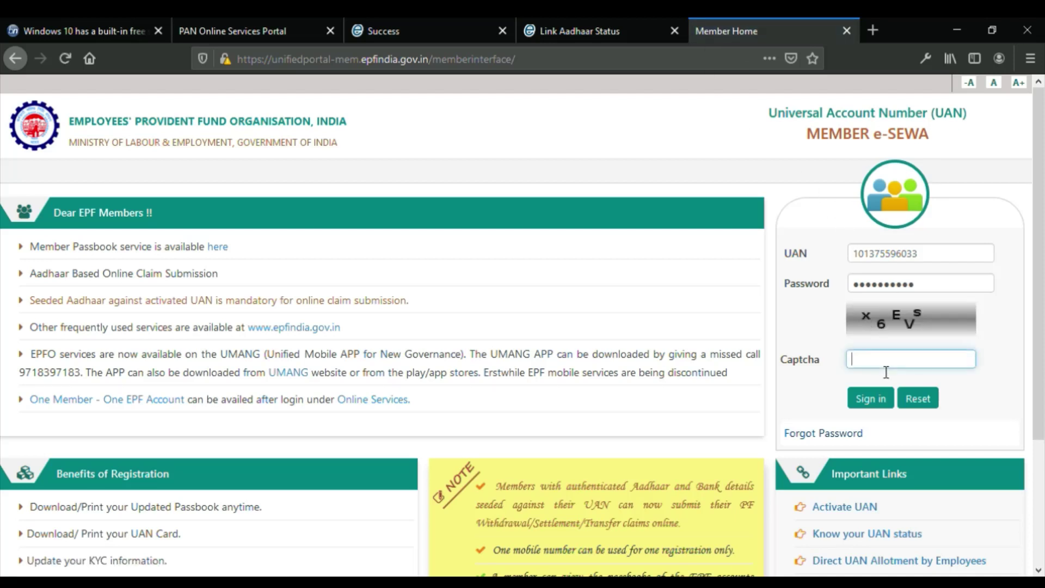
pyautogui.write('x6EVs')
pyautogui.click(892, 400)
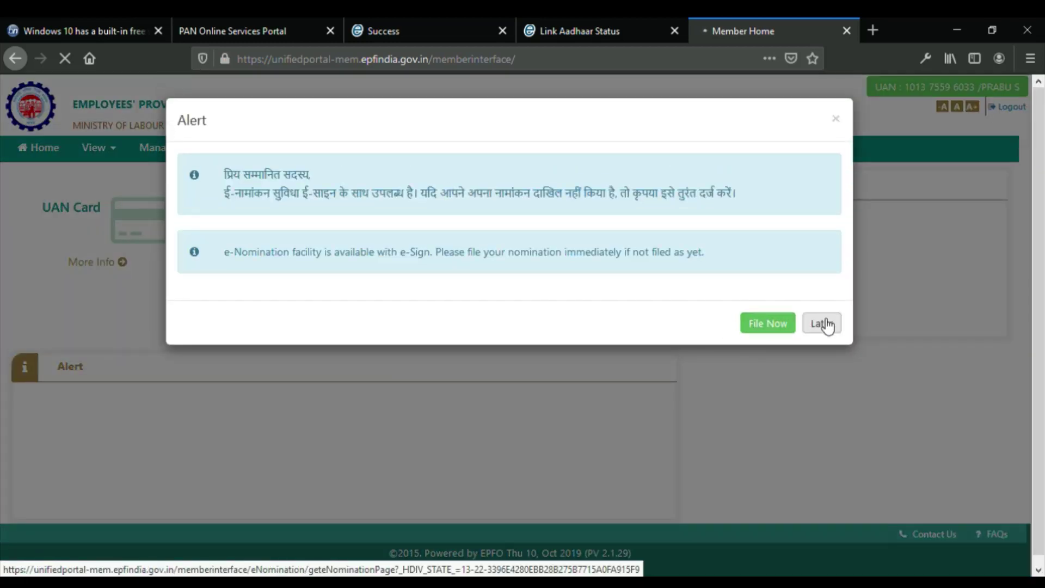
# Postpone the e-Nomination filing and open the Track Claim Status page
pyautogui.click(822, 324)
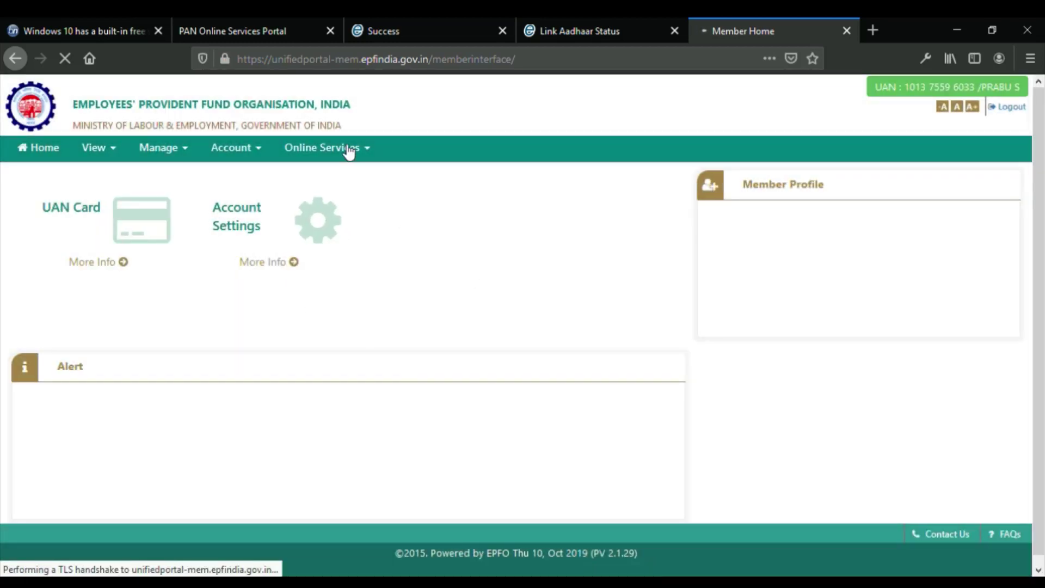
pyautogui.click(349, 151)
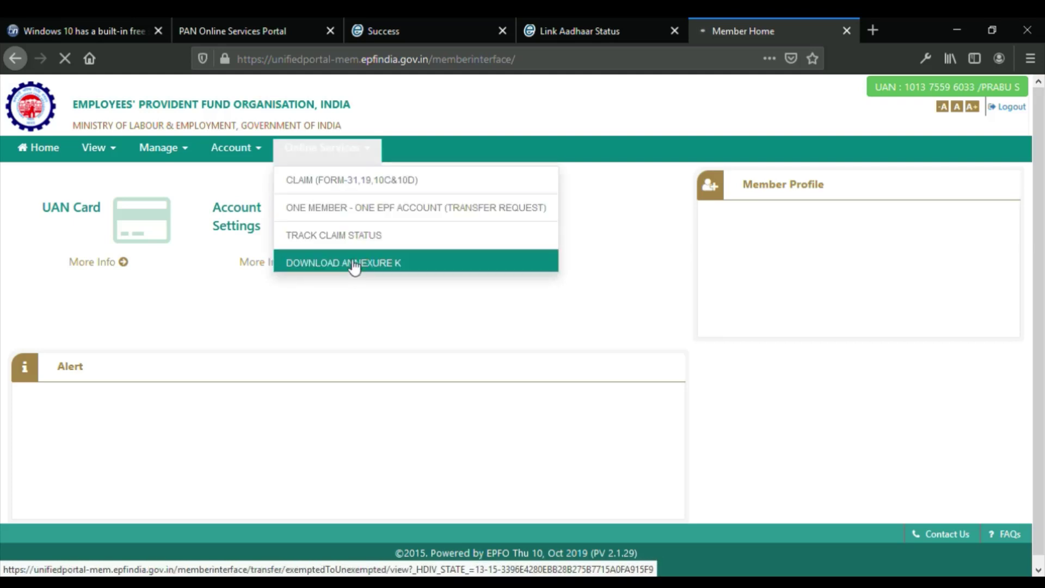
pyautogui.click(348, 239)
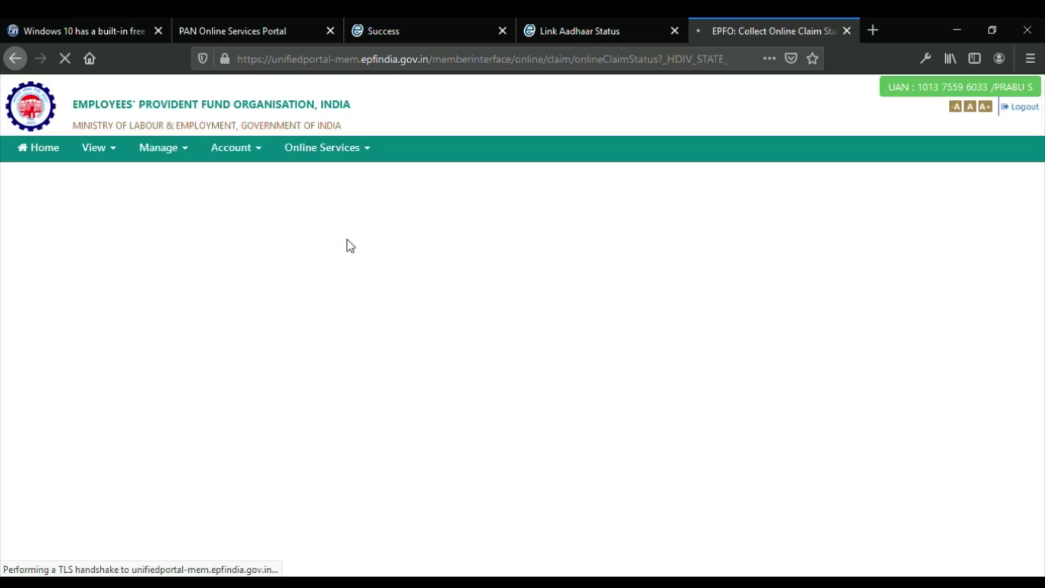